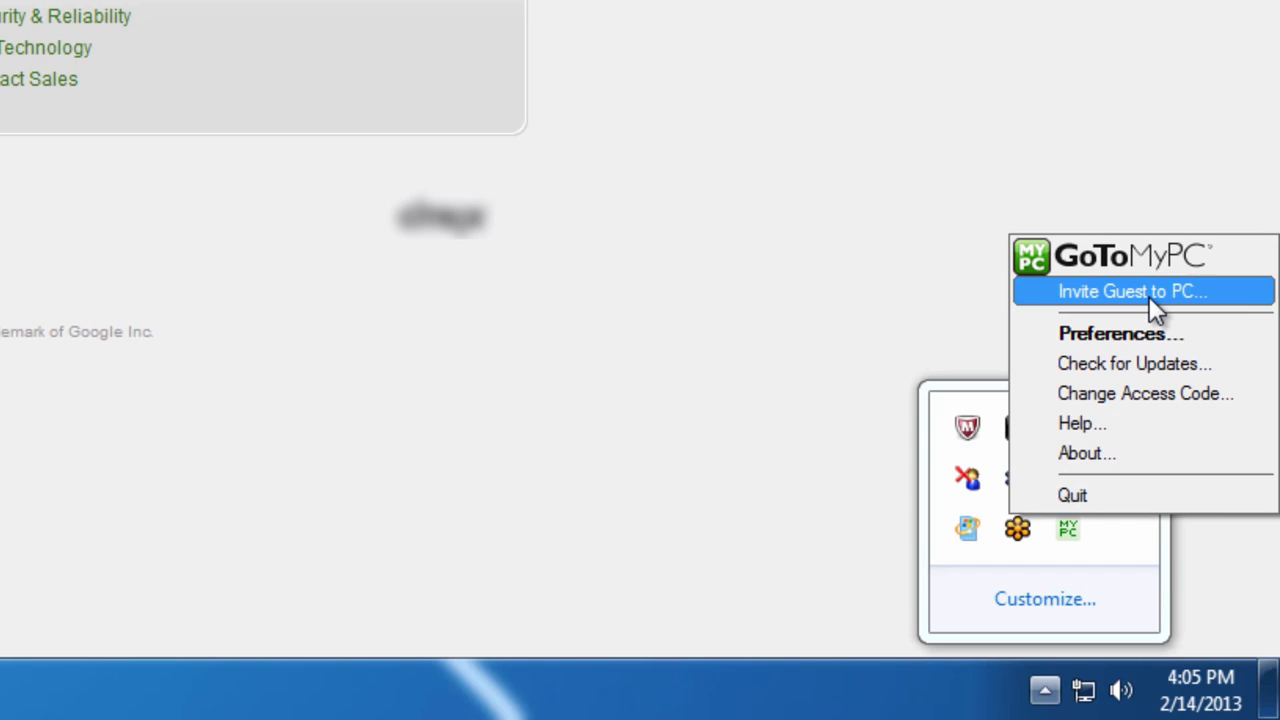
# Step: Invite the guest by e-mail with a 3-hour expiry, sign in to send, and confirm
pyautogui.click(1149, 296)
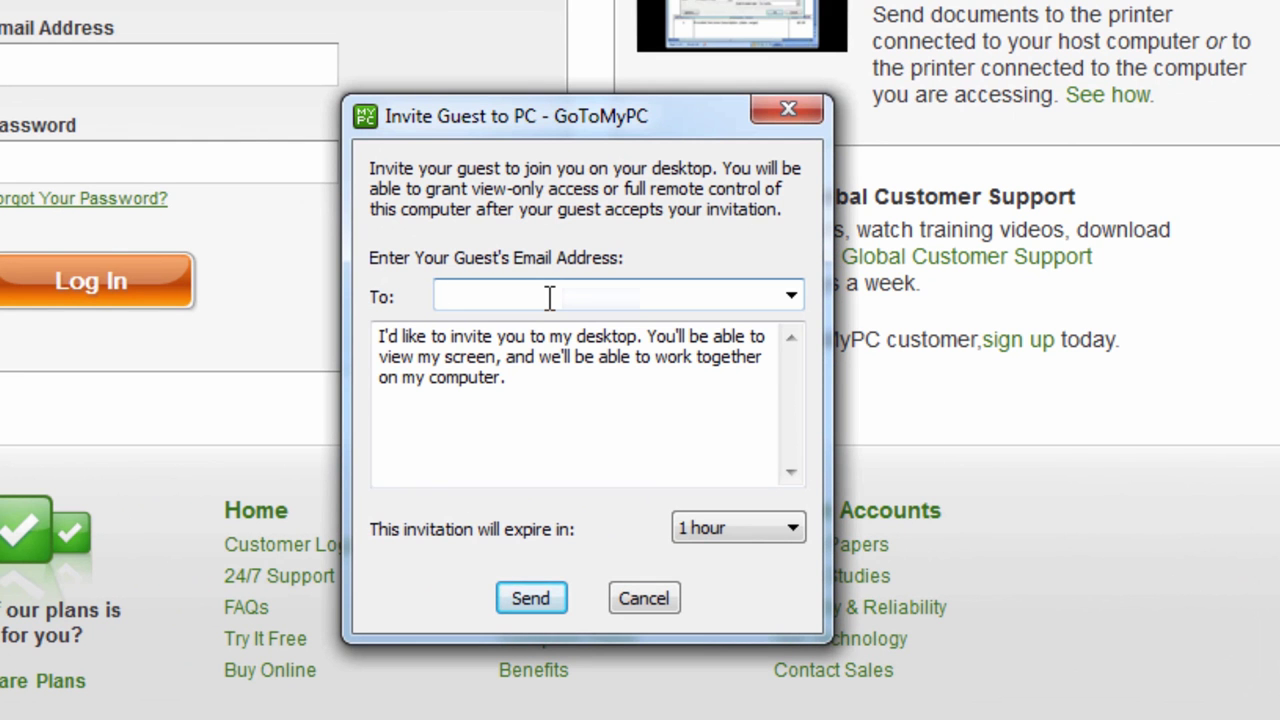
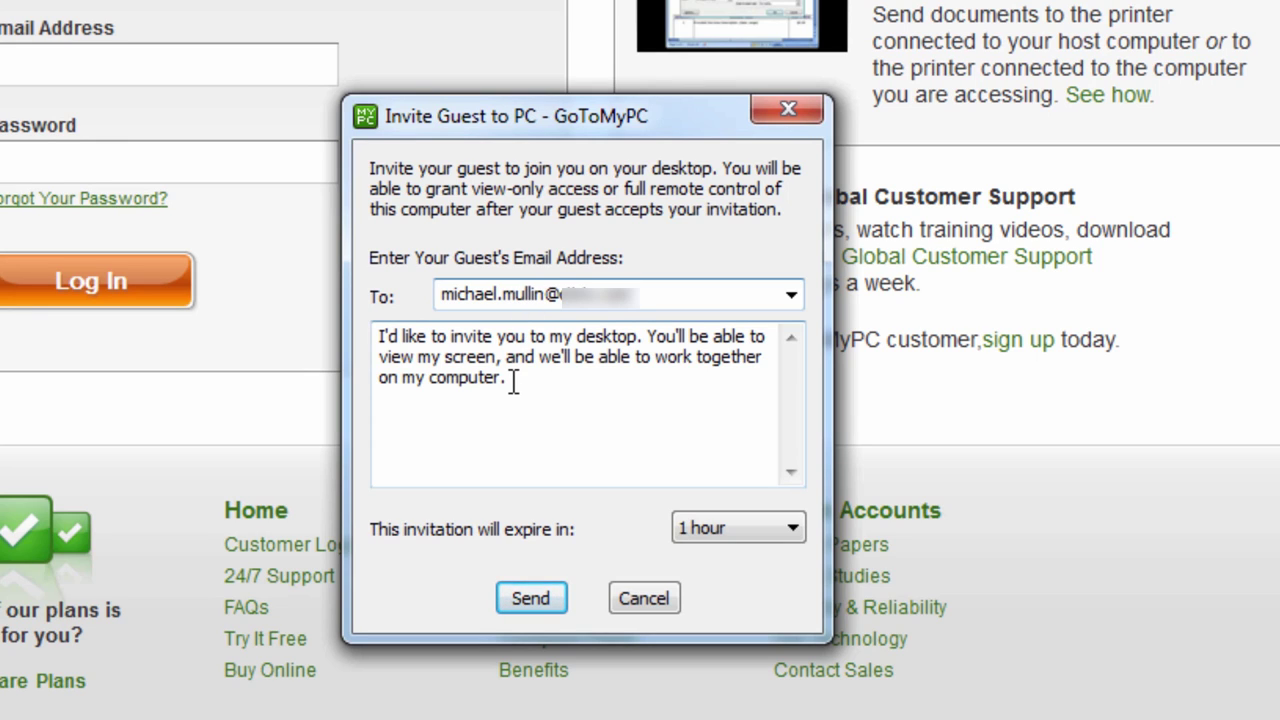
pyautogui.click(793, 529)
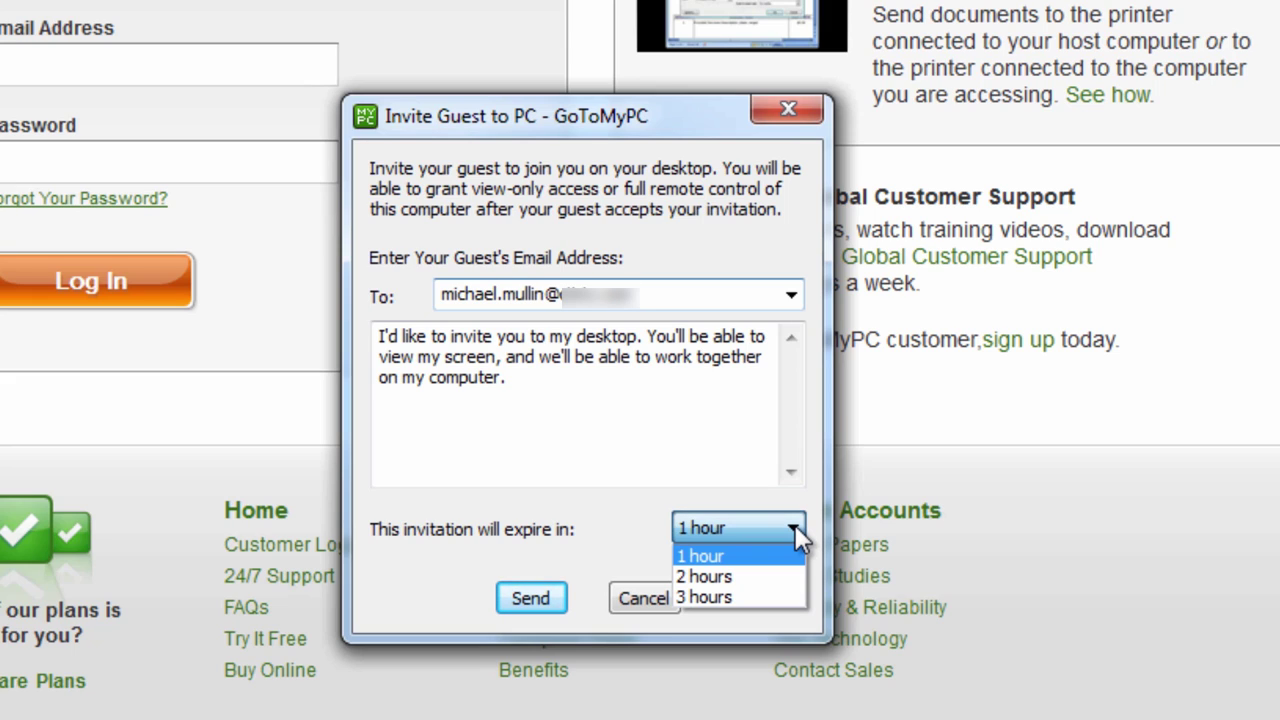
pyautogui.click(760, 597)
pyautogui.click(559, 598)
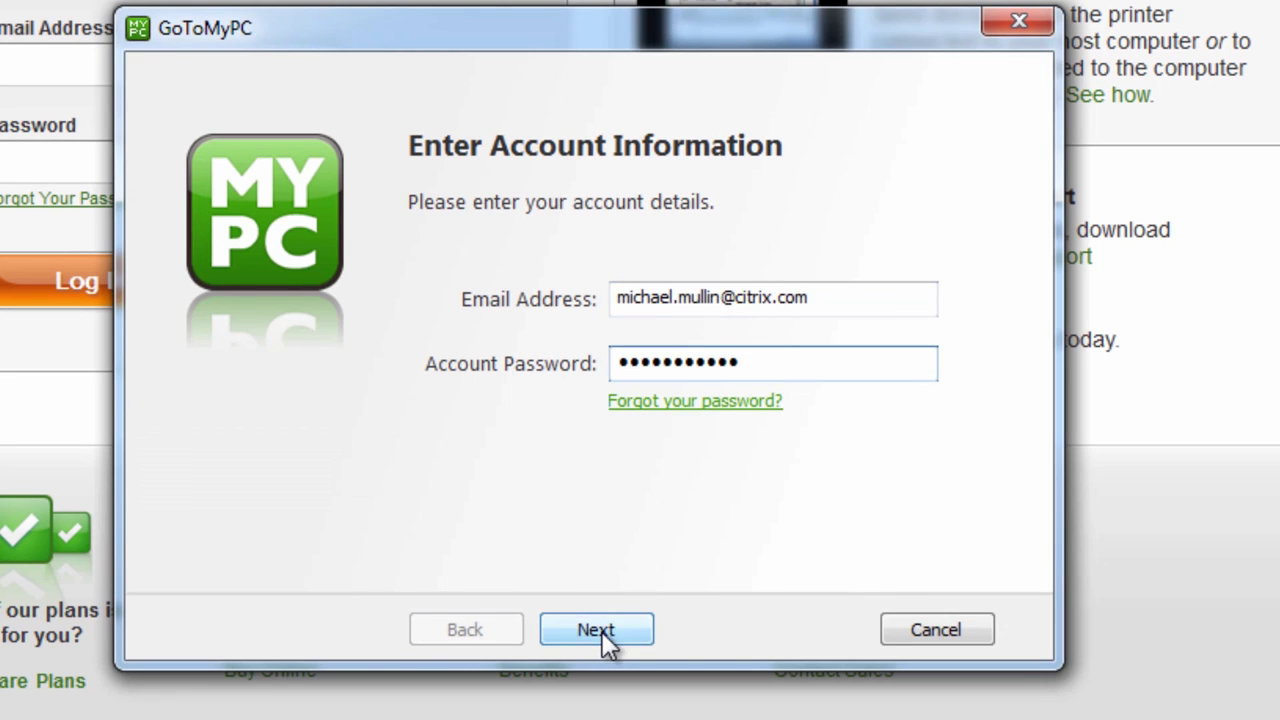
pyautogui.click(604, 632)
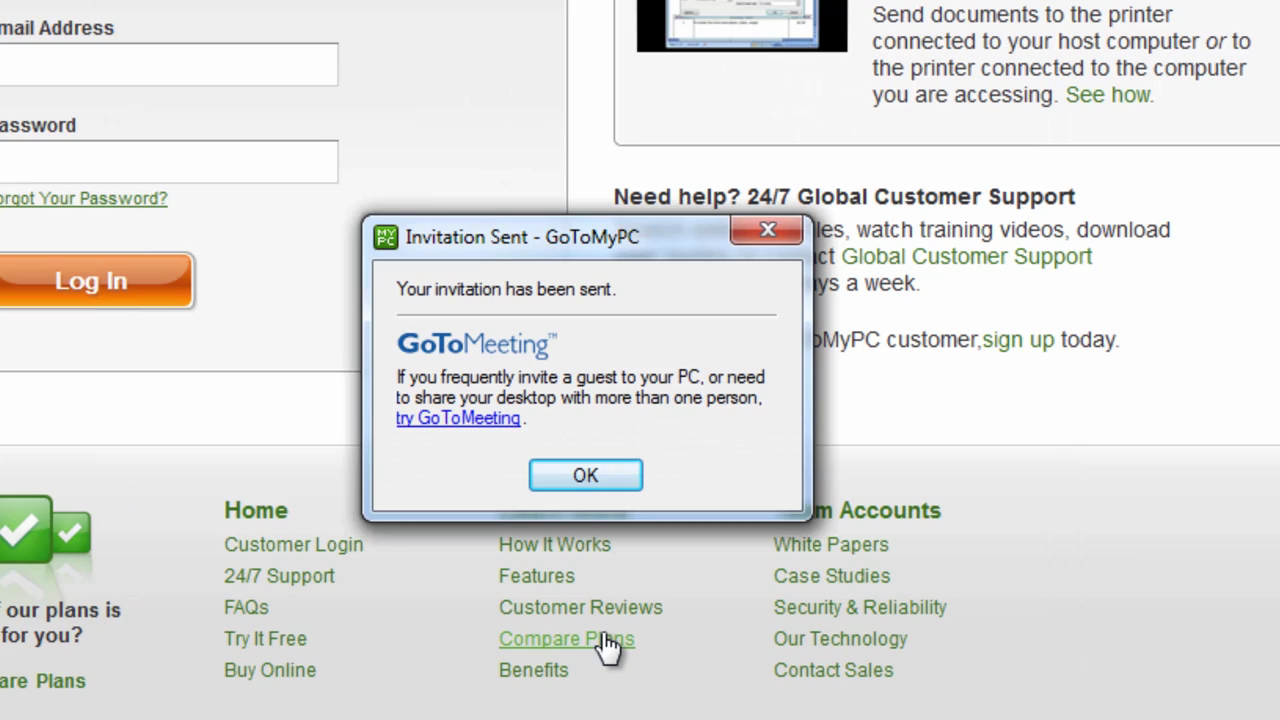
pyautogui.click(608, 474)
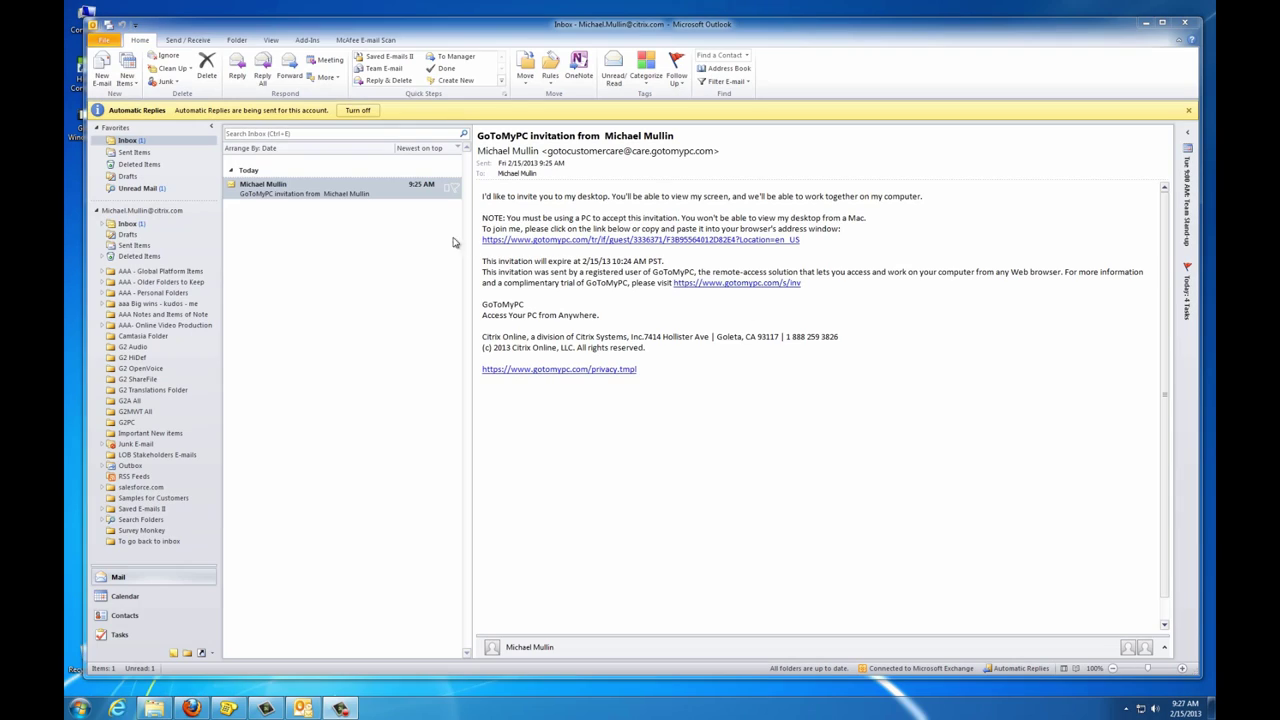
# Step: Open the GoToMyPC invitation e-mail in Outlook and follow its guest join link
pyautogui.click(352, 197)
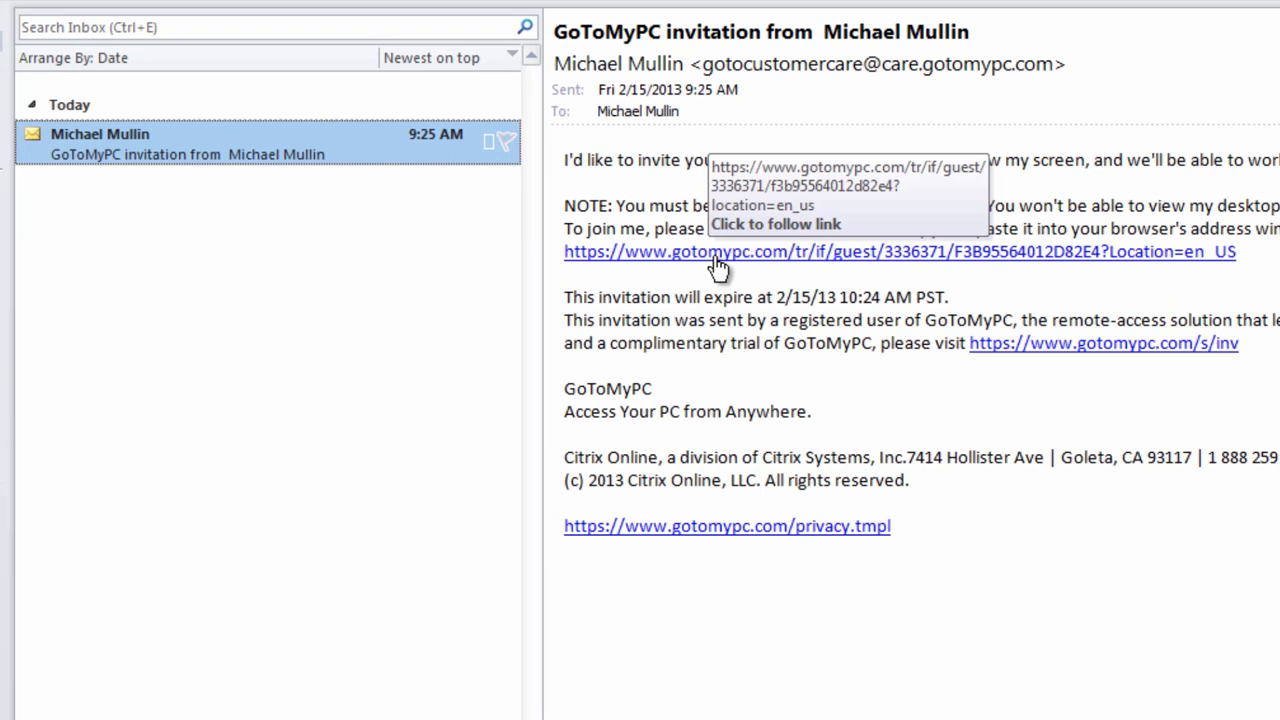
pyautogui.click(718, 266)
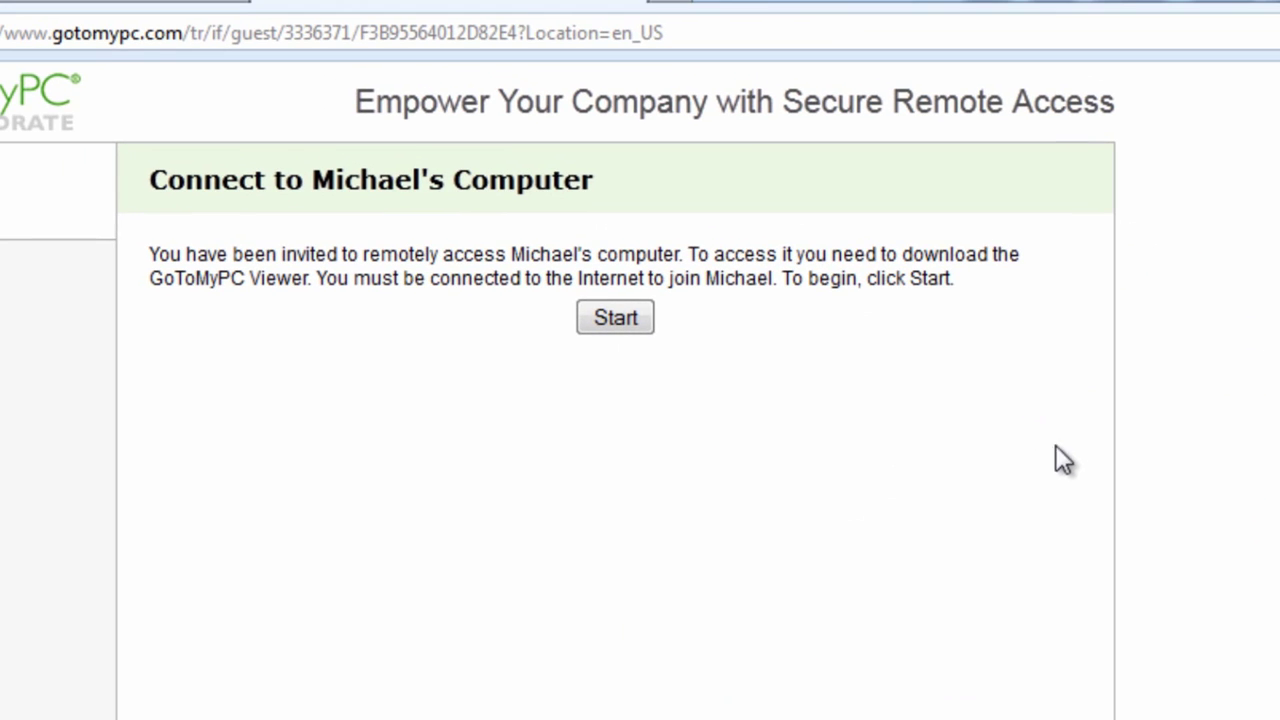
# Step: Start the guest connection on the Connect to Computer page
pyautogui.click(612, 320)
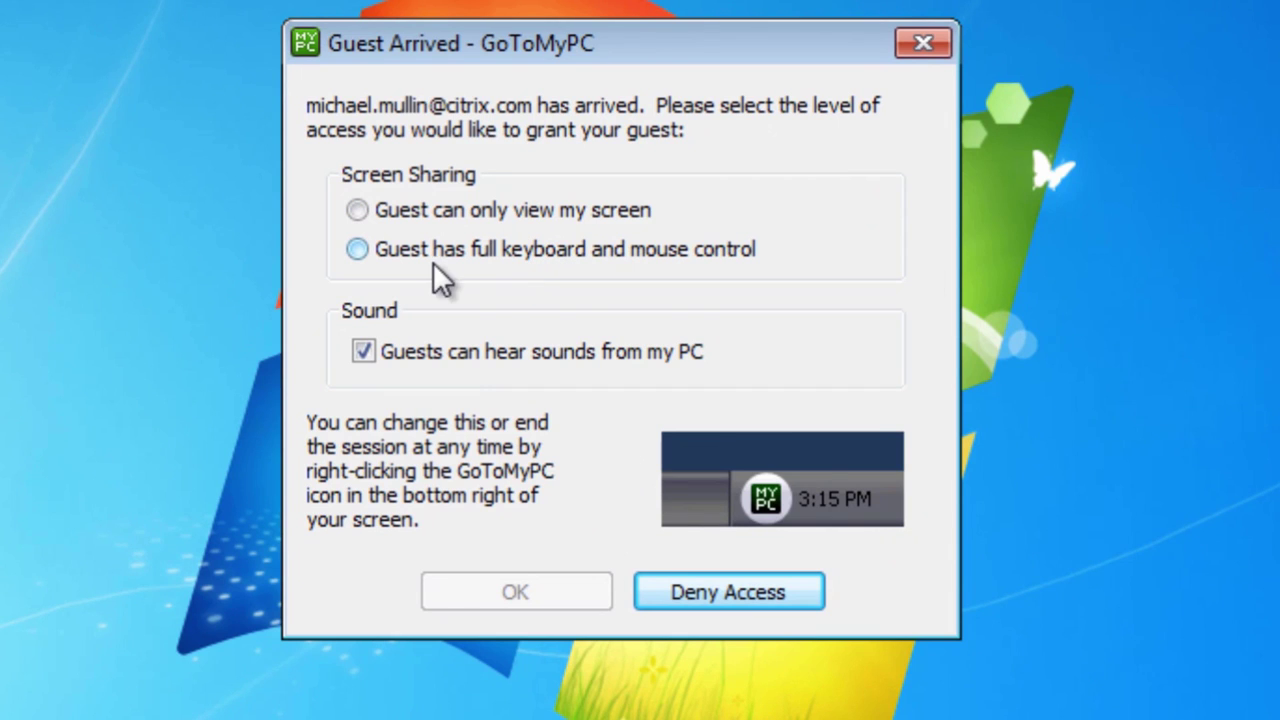
# Step: Admit the guest with 'Guest has full keyboard and mouse control' access
pyautogui.click(357, 249)
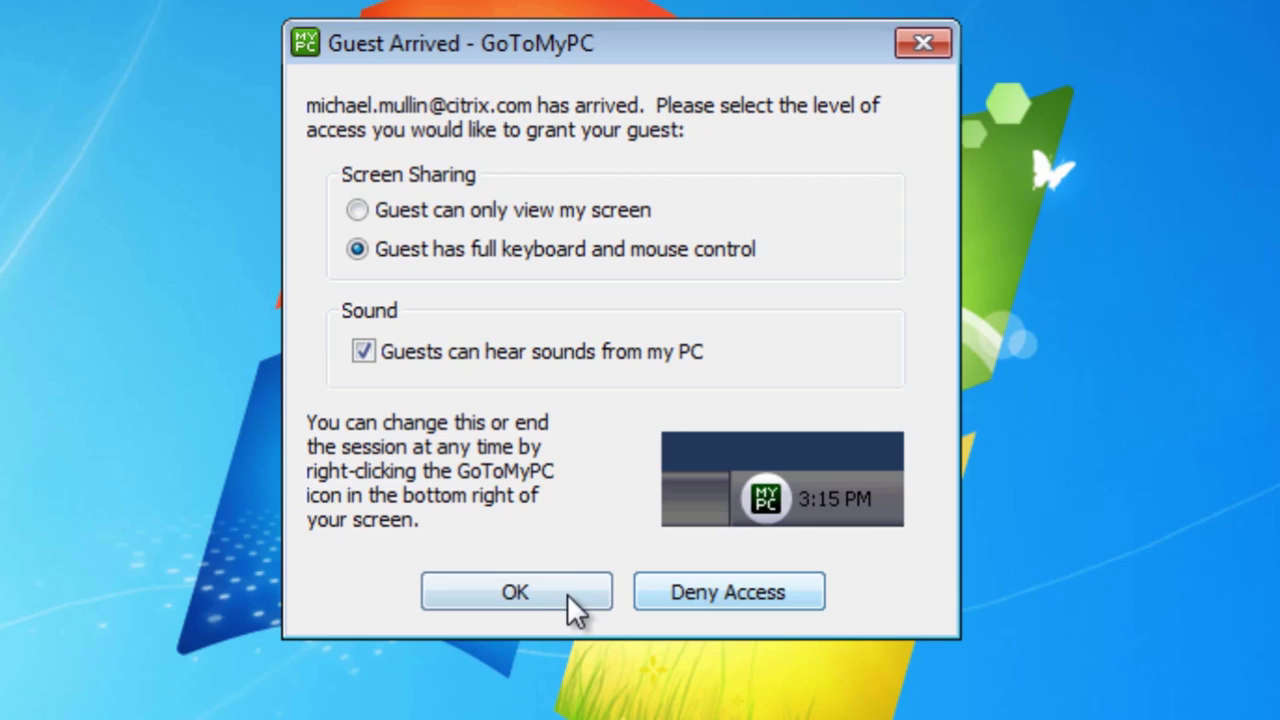
pyautogui.click(539, 592)
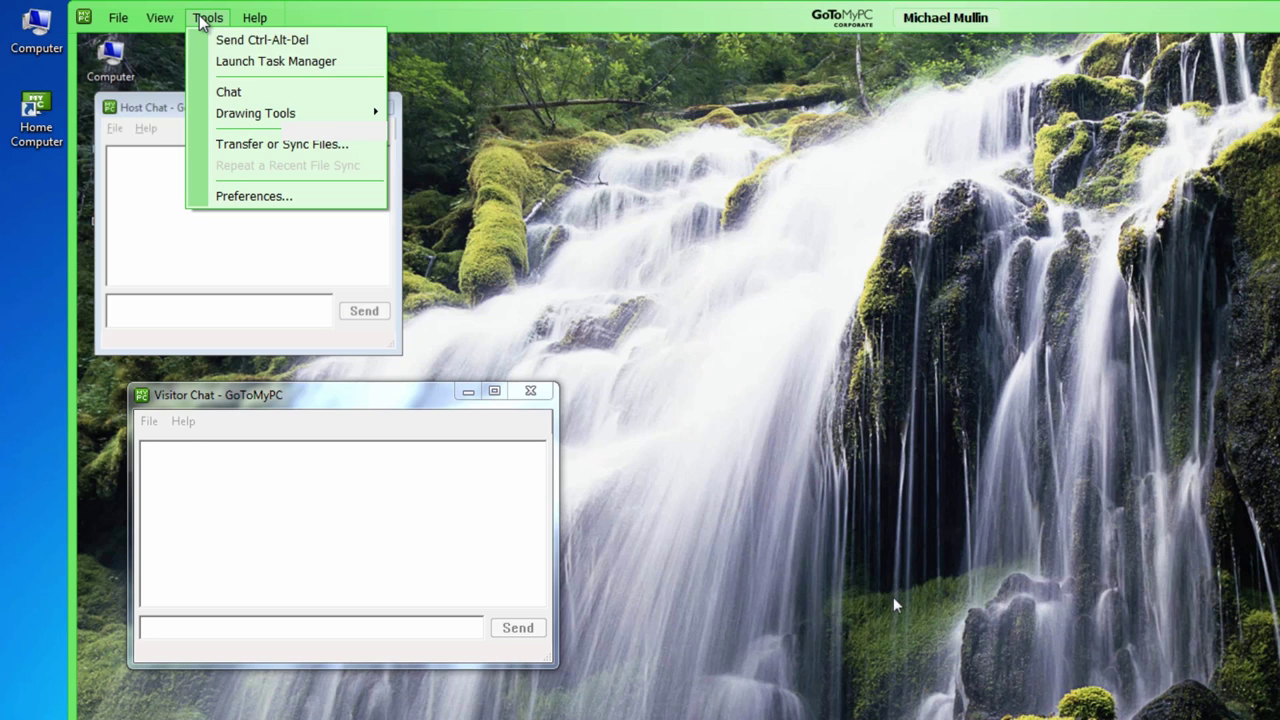
# Step: Draw a blue pen loop and a yellow highlighter loop over the waterfall
pyautogui.moveTo(258, 122)
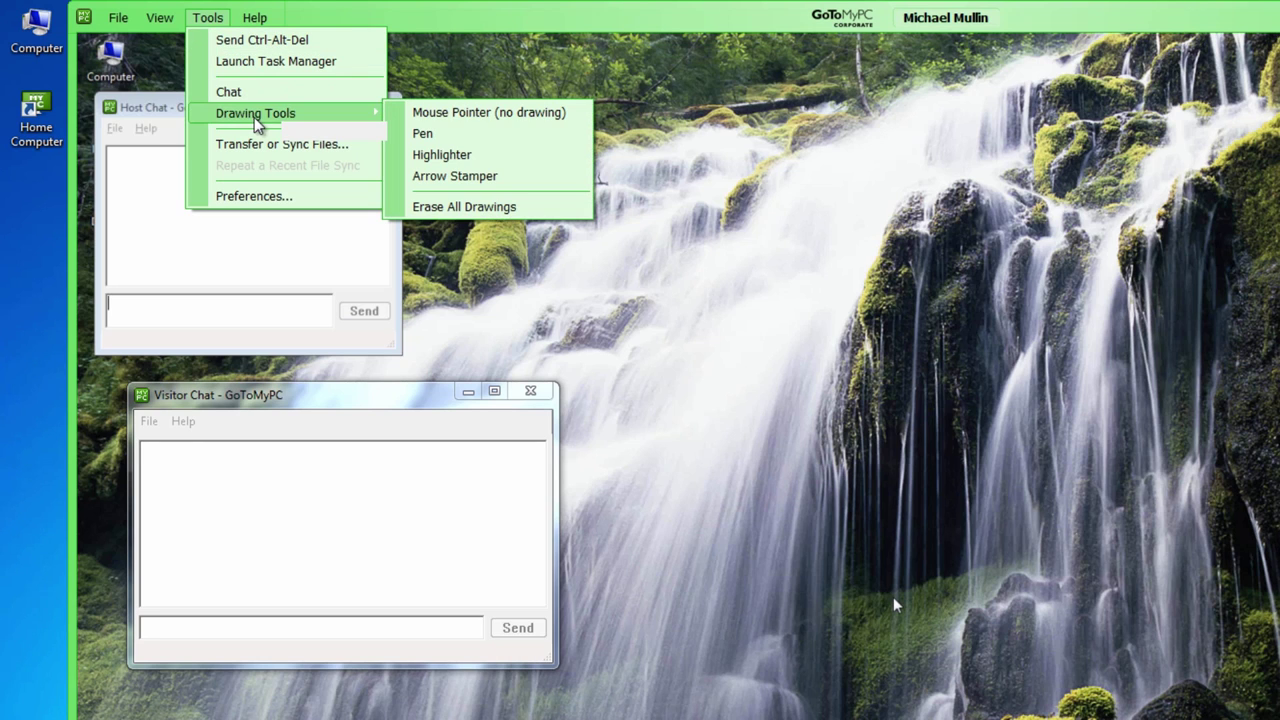
pyautogui.click(423, 134)
pyautogui.moveTo(694, 290)
pyautogui.mouseDown()
pyautogui.moveTo(772, 348)
pyautogui.moveTo(700, 345)
pyautogui.moveTo(890, 390)
pyautogui.mouseUp()
pyautogui.click(207, 19)
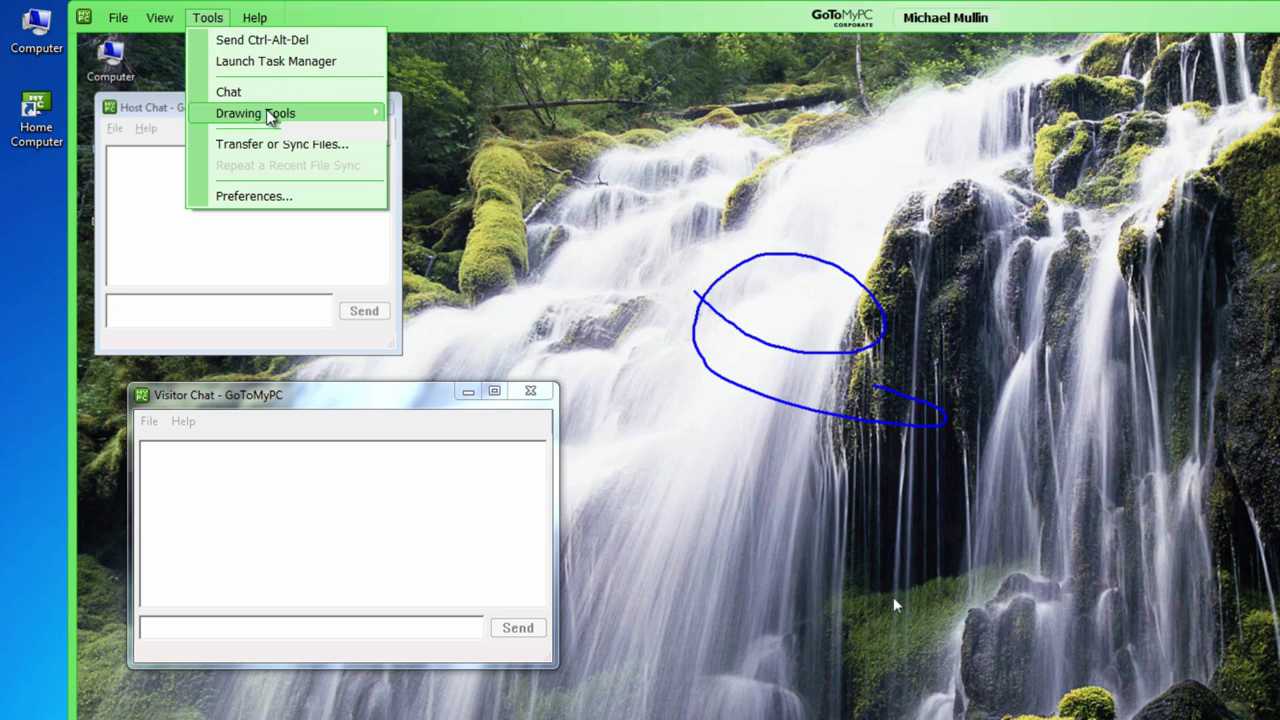
pyautogui.moveTo(272, 114)
pyautogui.click(441, 155)
pyautogui.moveTo(686, 318)
pyautogui.mouseDown()
pyautogui.moveTo(729, 351)
pyautogui.moveTo(752, 430)
pyautogui.mouseUp()
# Step: Stamp a blue arrow and move it to the top of the blue loop
pyautogui.click(207, 18)
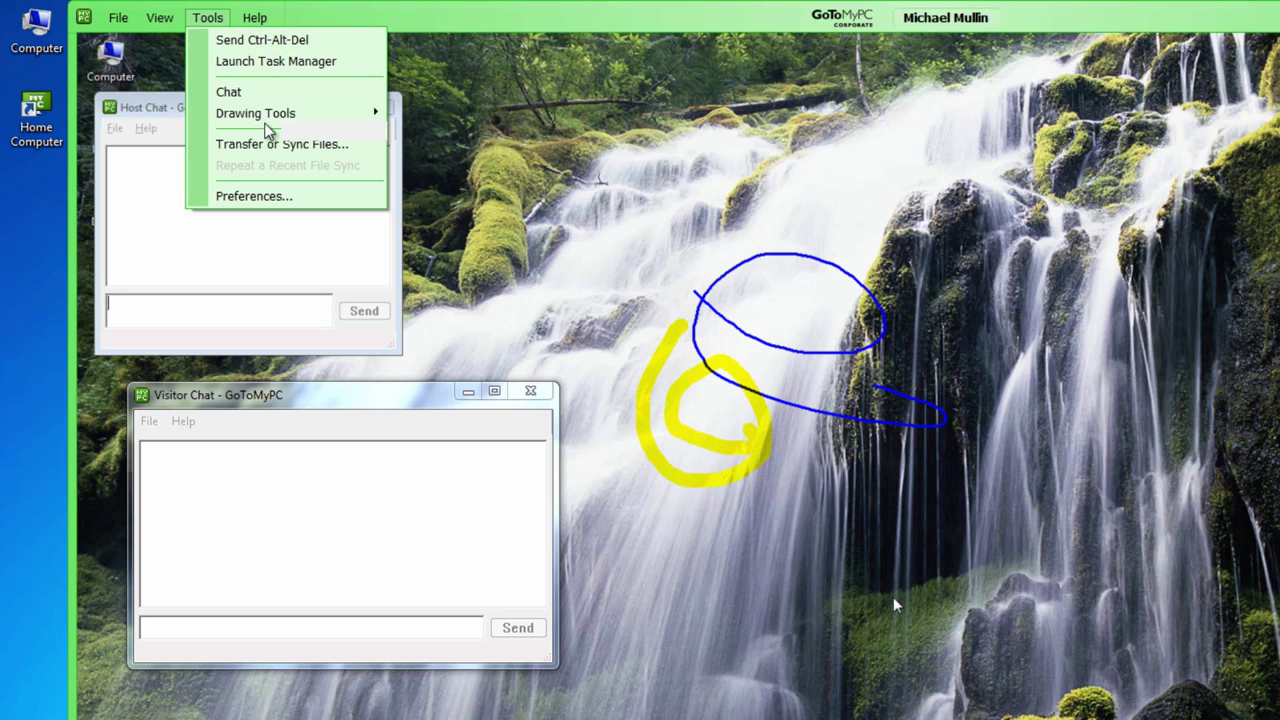
pyautogui.moveTo(285, 117)
pyautogui.click(425, 176)
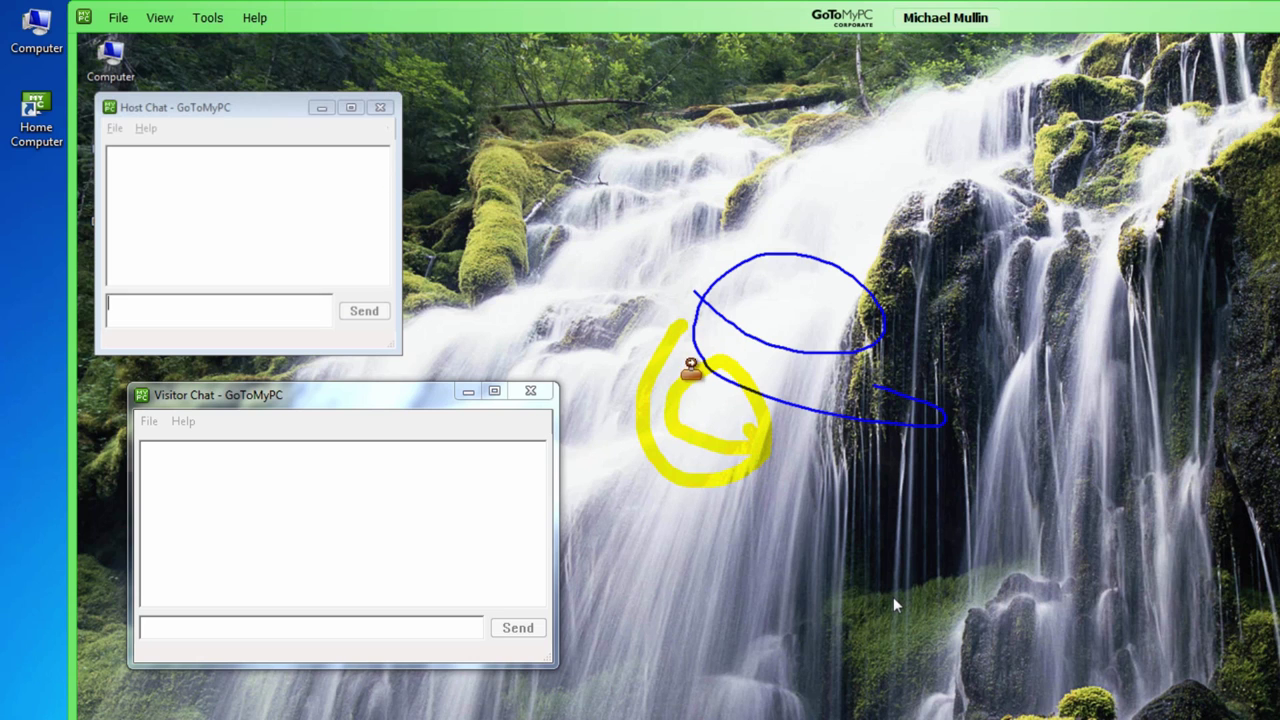
pyautogui.click(693, 368)
pyautogui.moveTo(693, 368); pyautogui.dragTo(800, 258)
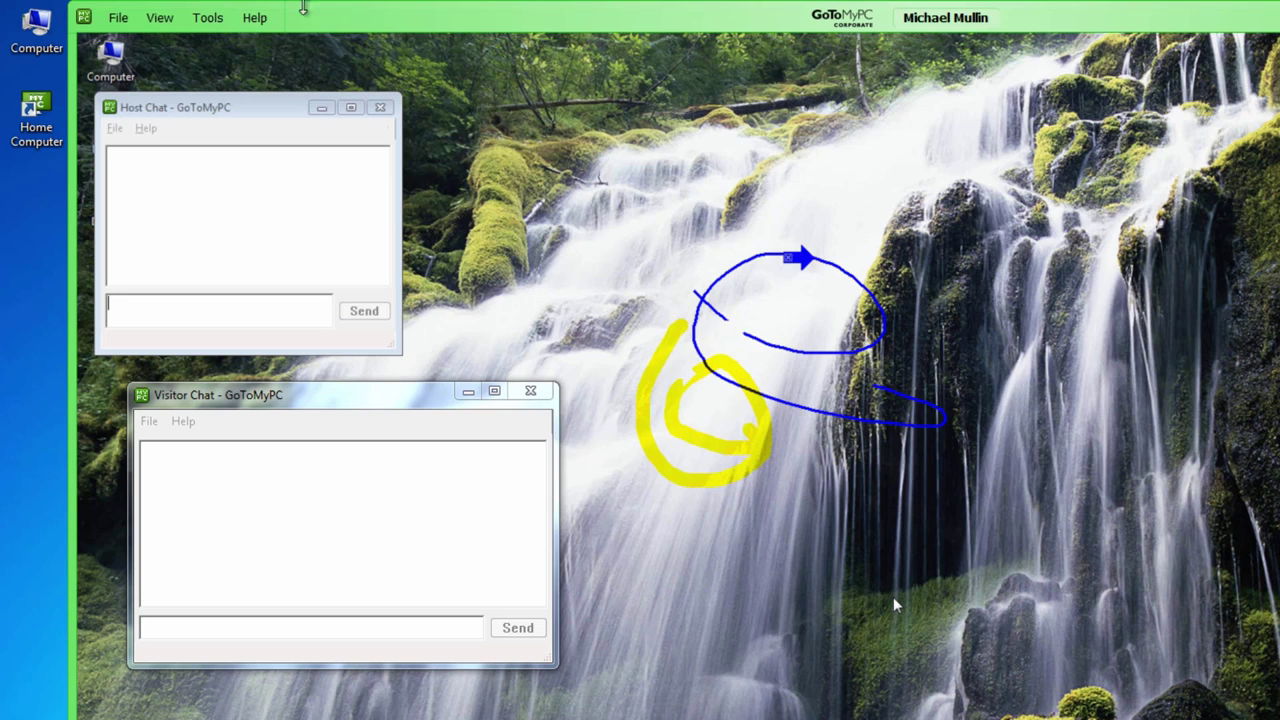
# Step: Erase all drawings from the shared screen
pyautogui.click(210, 18)
pyautogui.moveTo(270, 114)
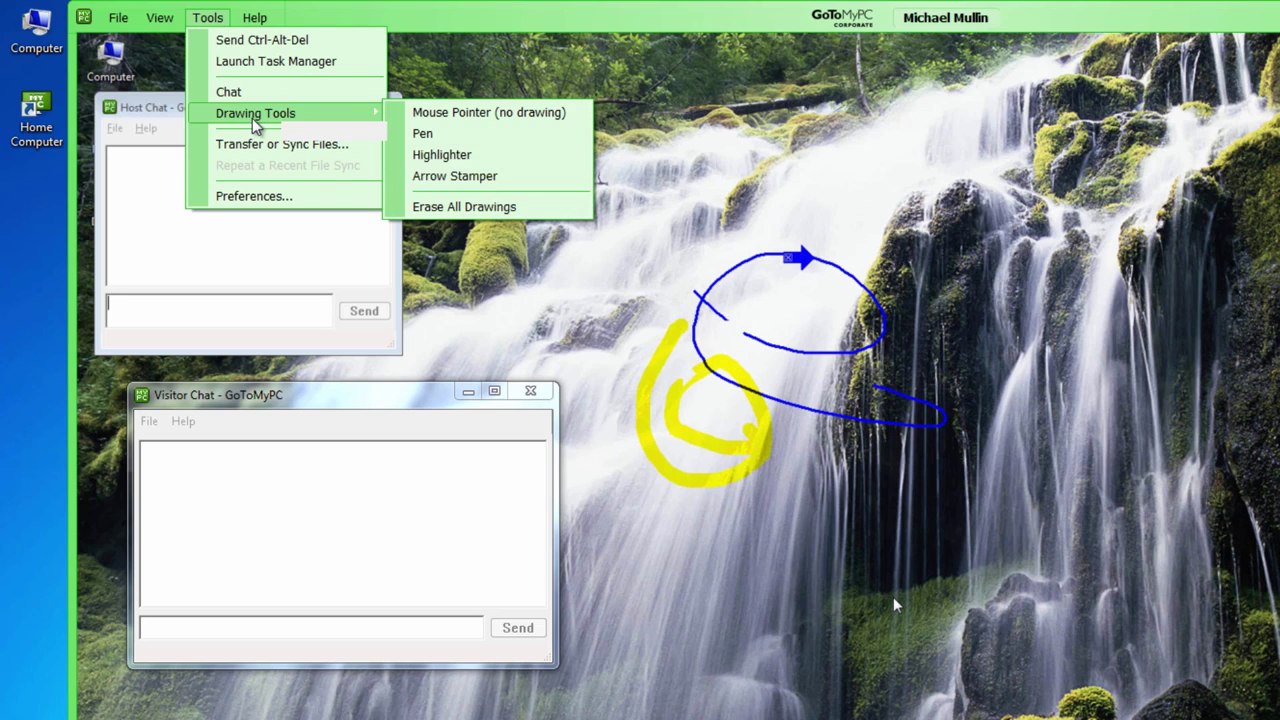
pyautogui.click(492, 206)
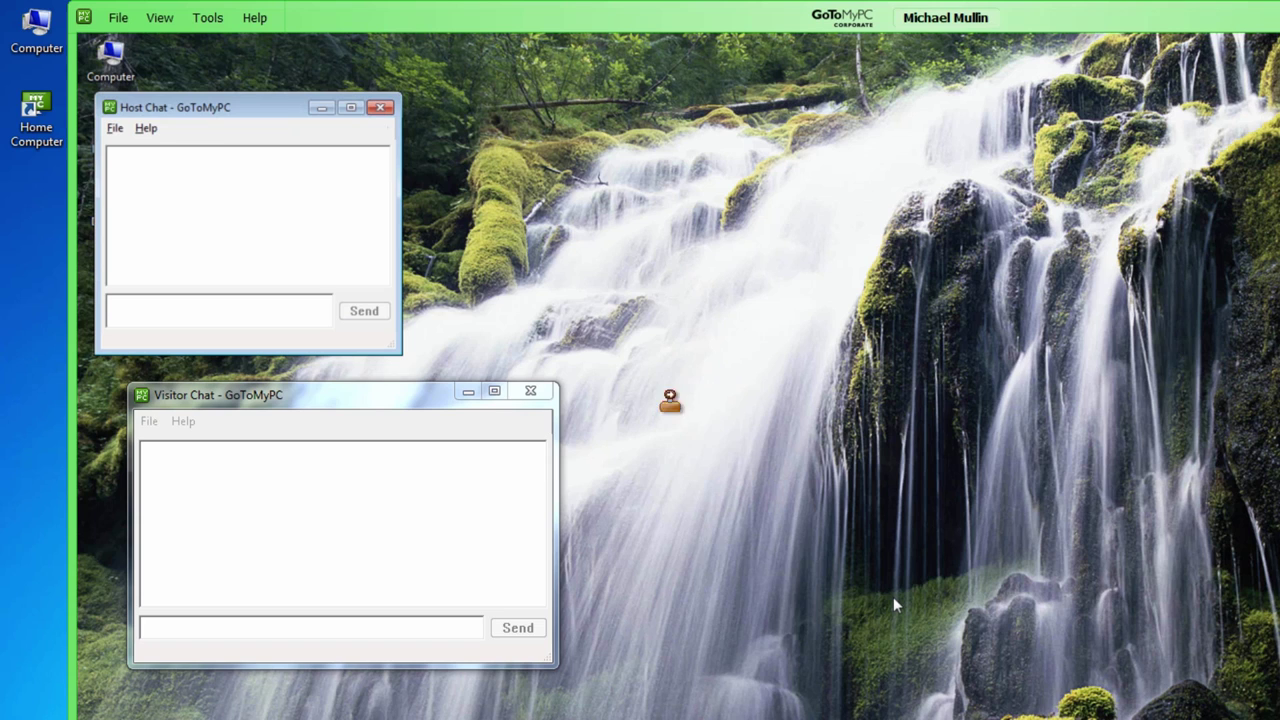
pyautogui.click(208, 18)
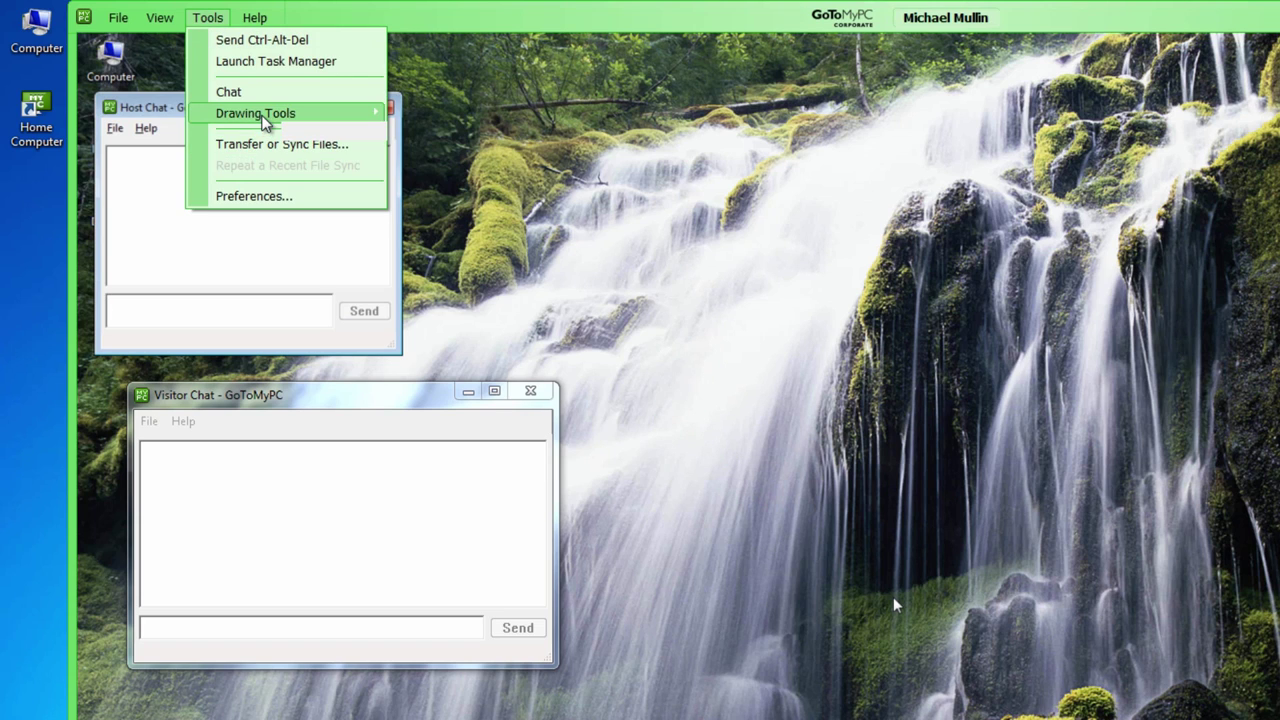
# Step: Switch to the plain mouse pointer and replace 'Invite' in the subtitle with 'text'
pyautogui.moveTo(266, 114)
pyautogui.click(450, 114)
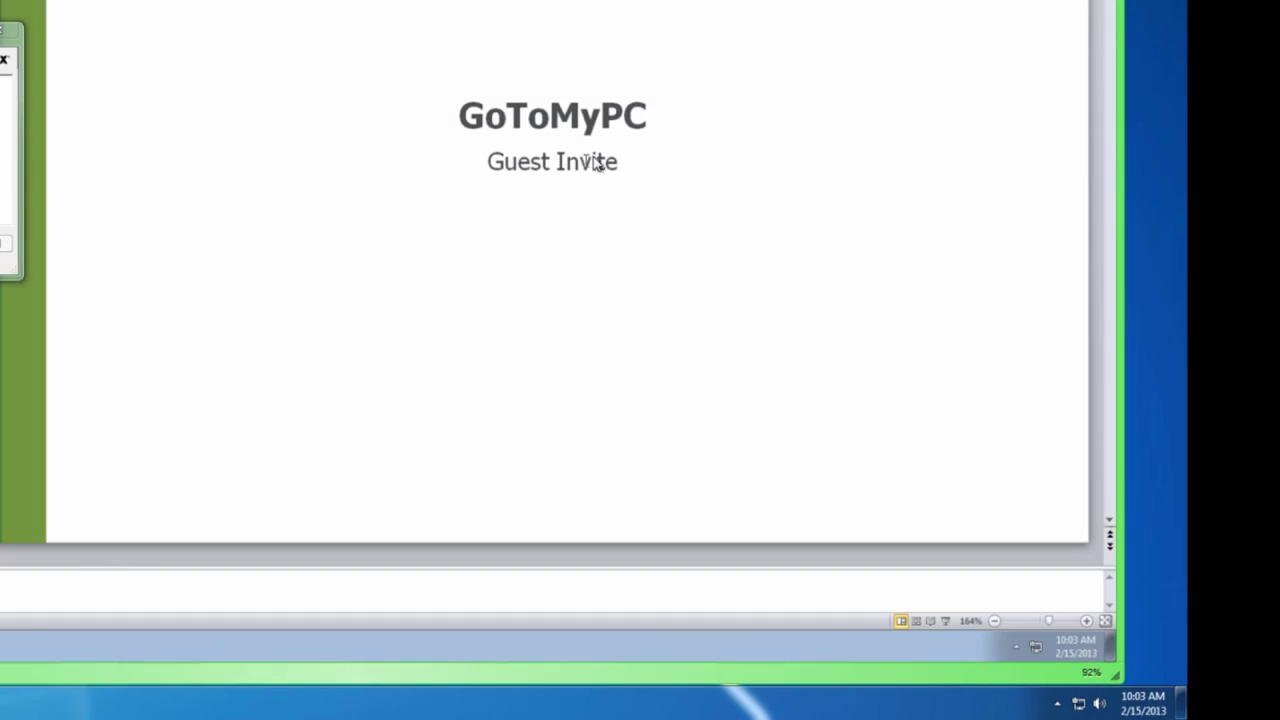
pyautogui.doubleClick(612, 165)
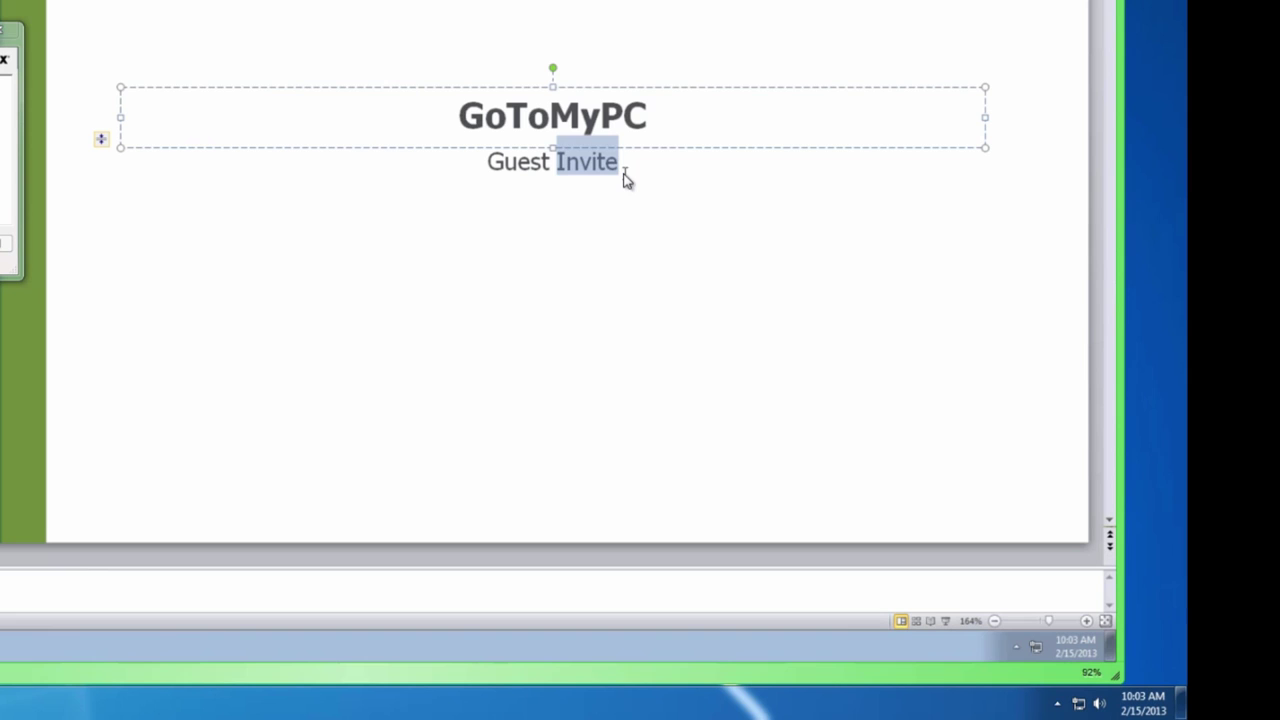
pyautogui.write('text')
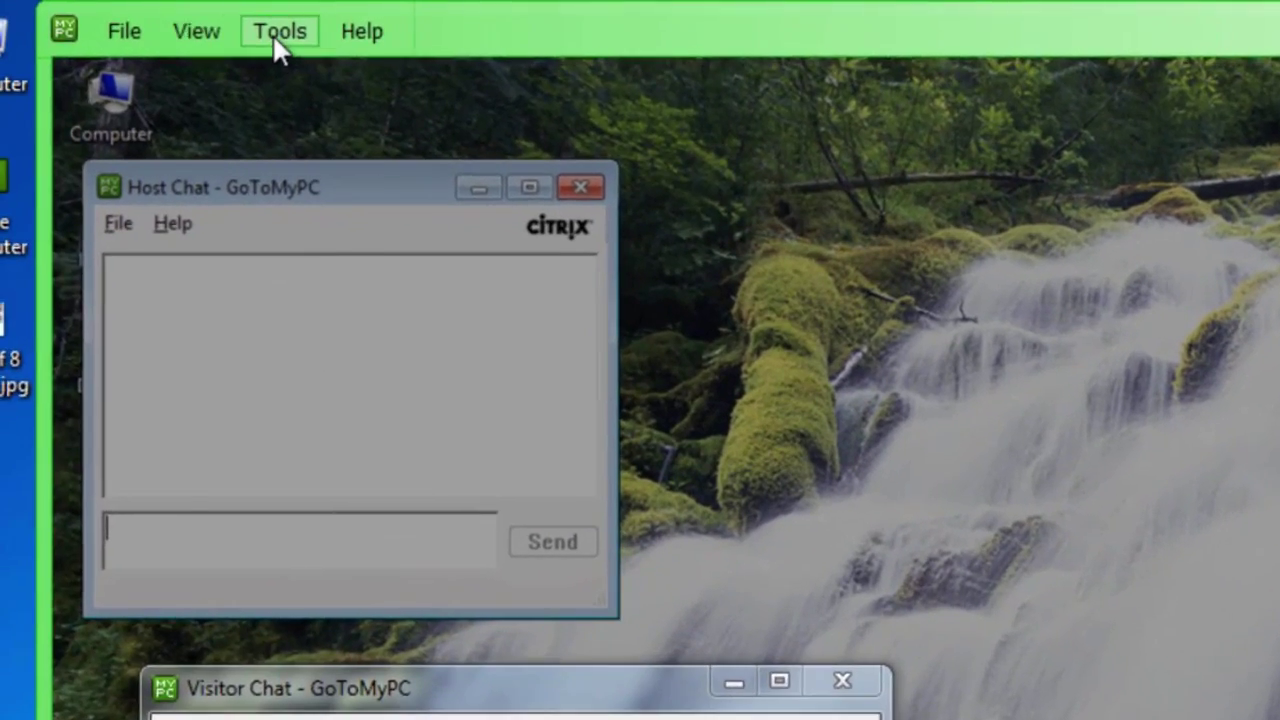
pyautogui.click(280, 50)
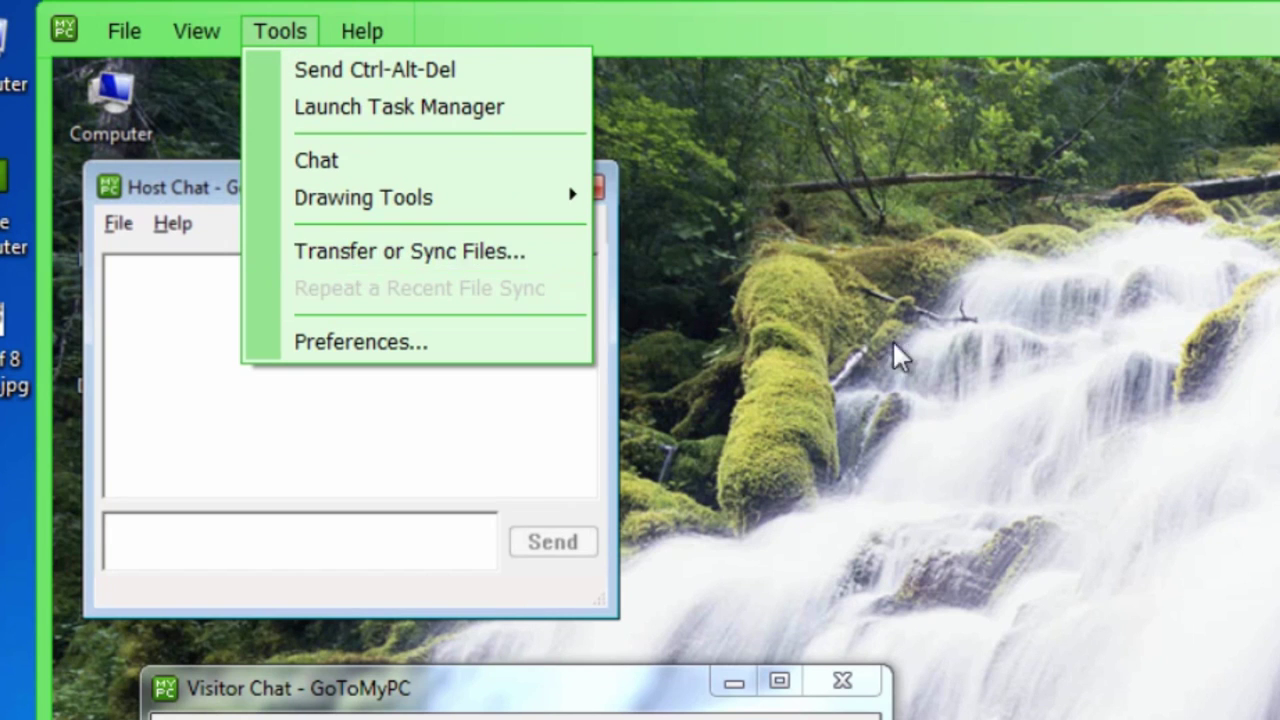
pyautogui.click(960, 390)
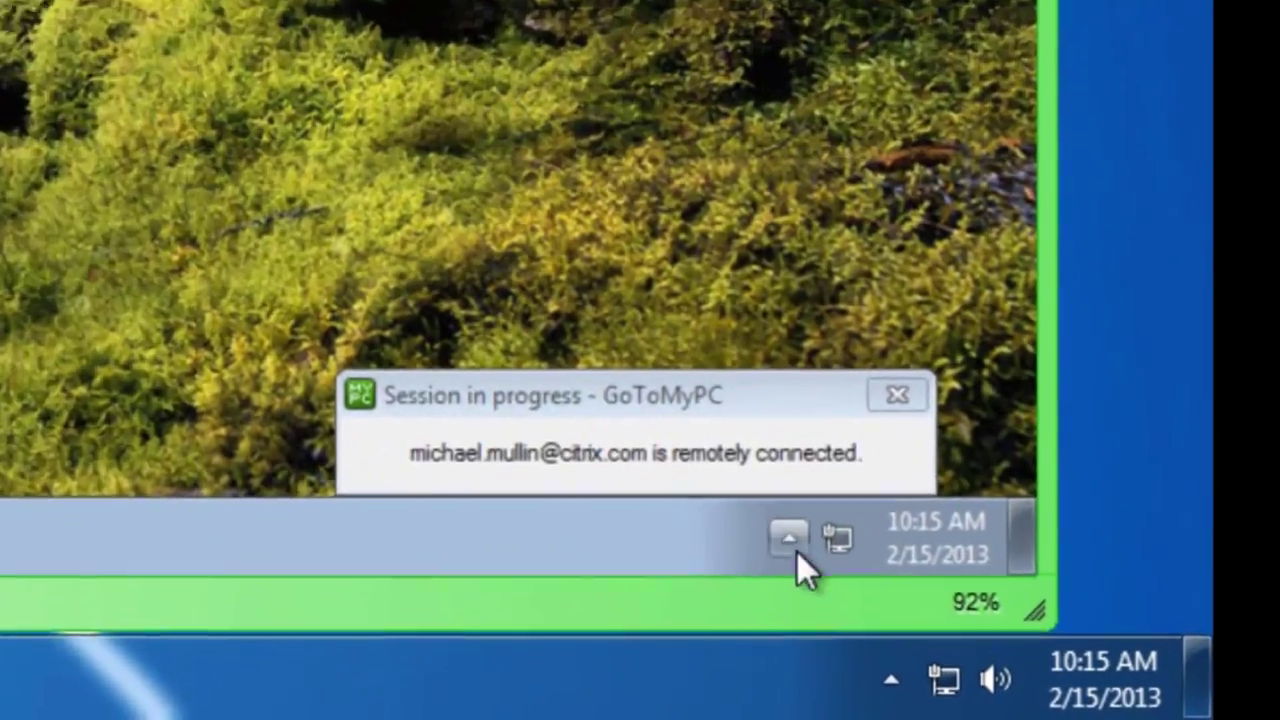
# Step: Choose Disconnect under Guest Connected from the GoToMyPC tray icon menu
pyautogui.click(899, 614)
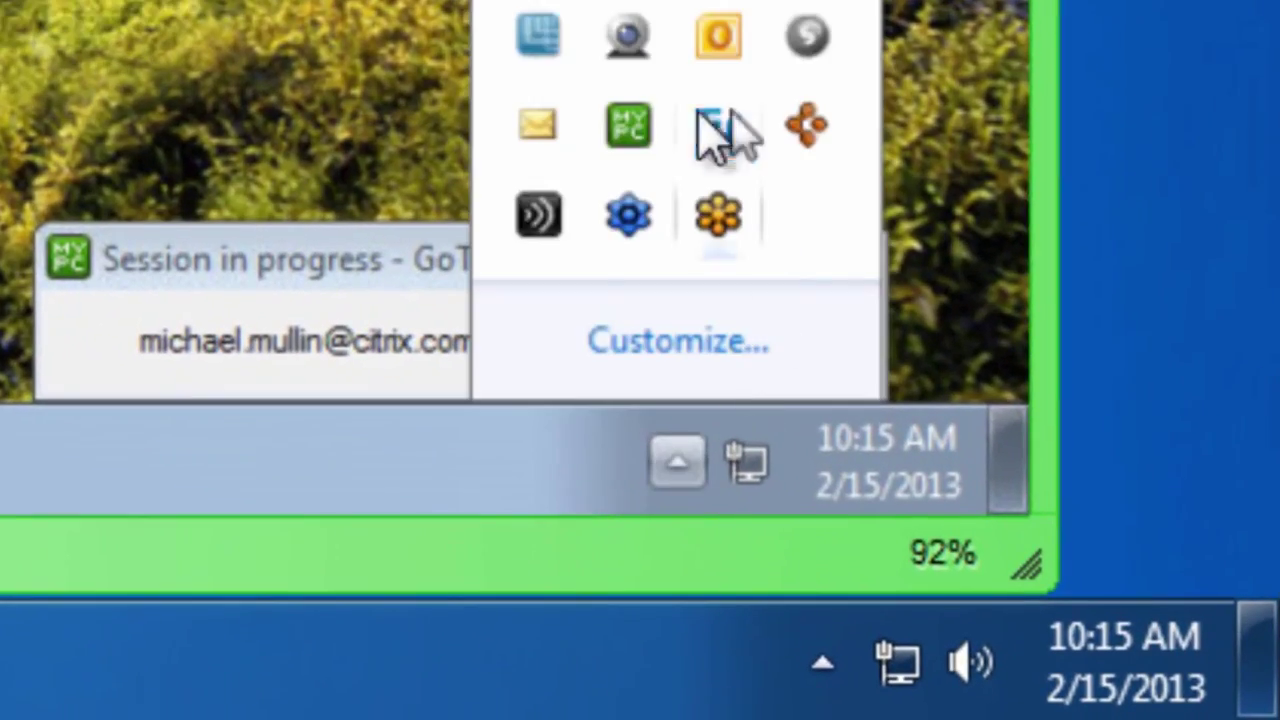
pyautogui.rightClick(607, 112)
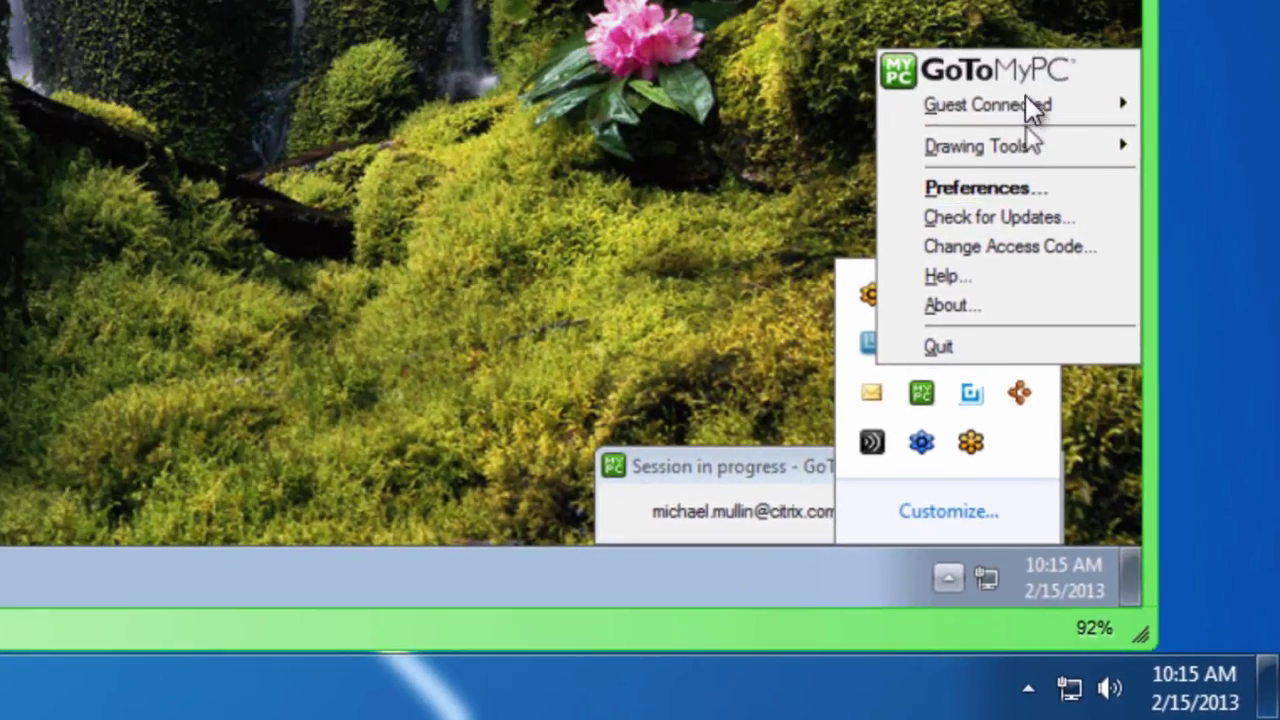
pyautogui.moveTo(1030, 106)
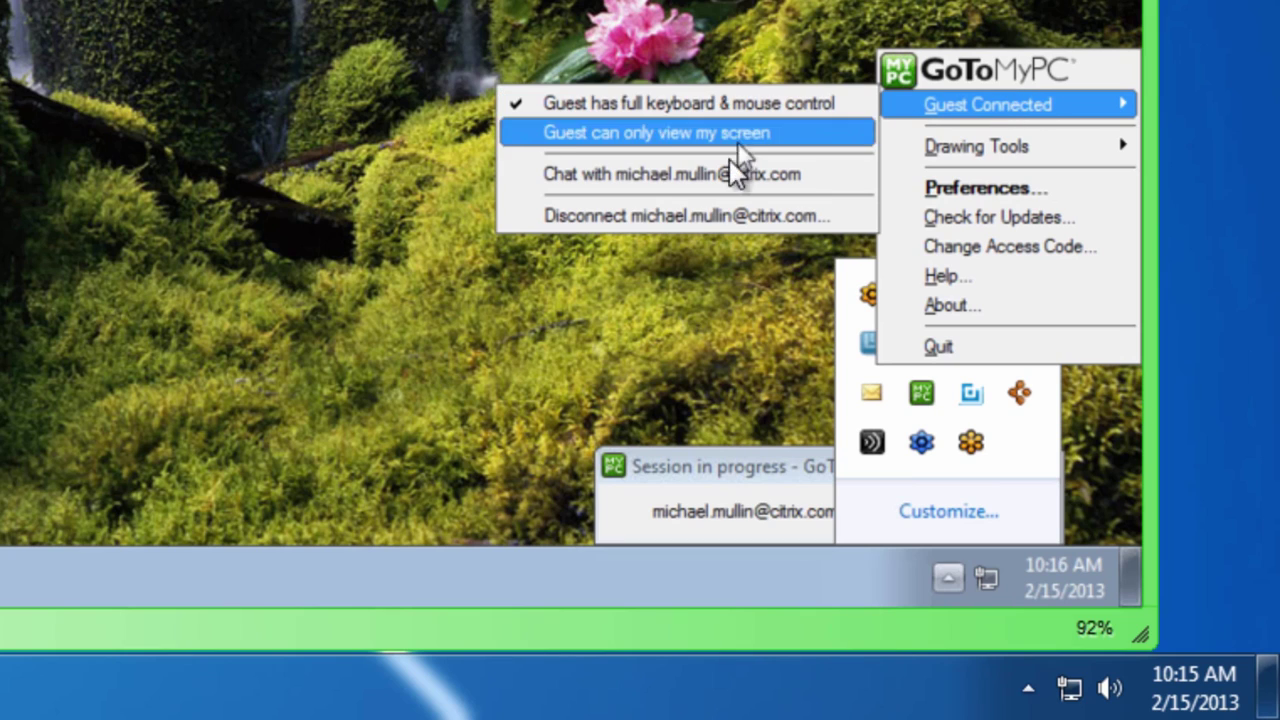
pyautogui.click(709, 220)
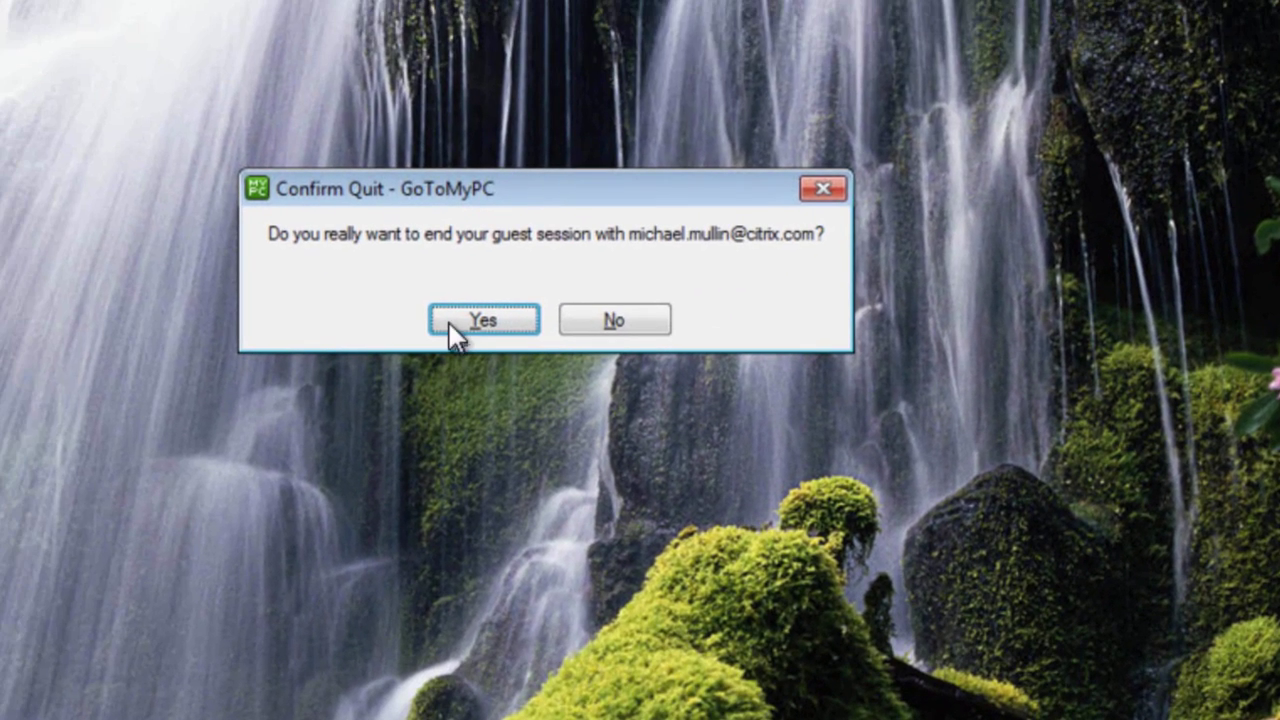